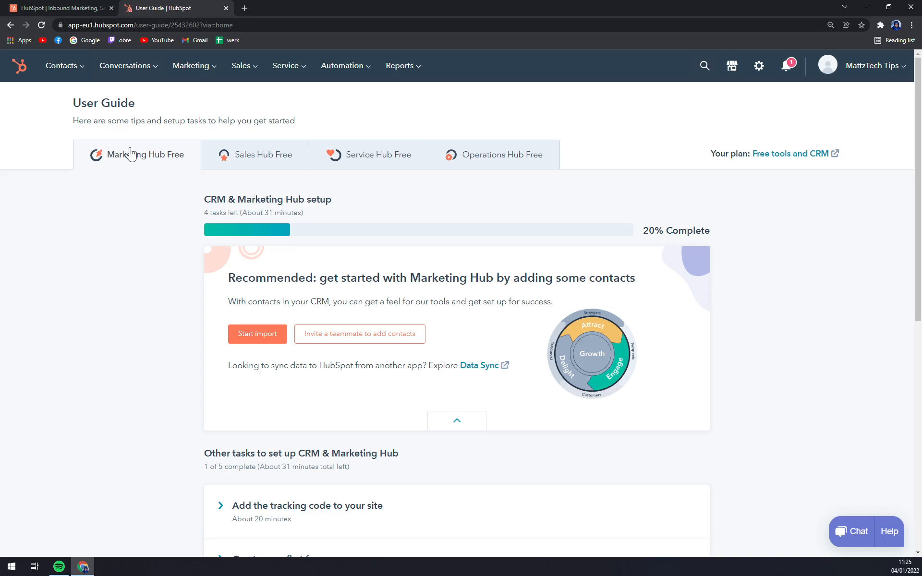
- Start a new company record with the domain name TechTips1.com
left_click(77, 75)
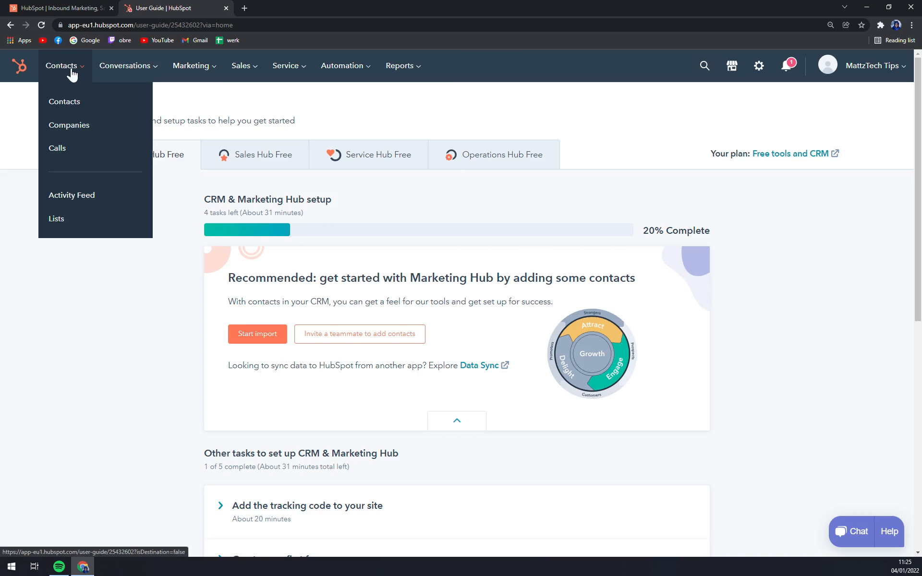
left_click(98, 136)
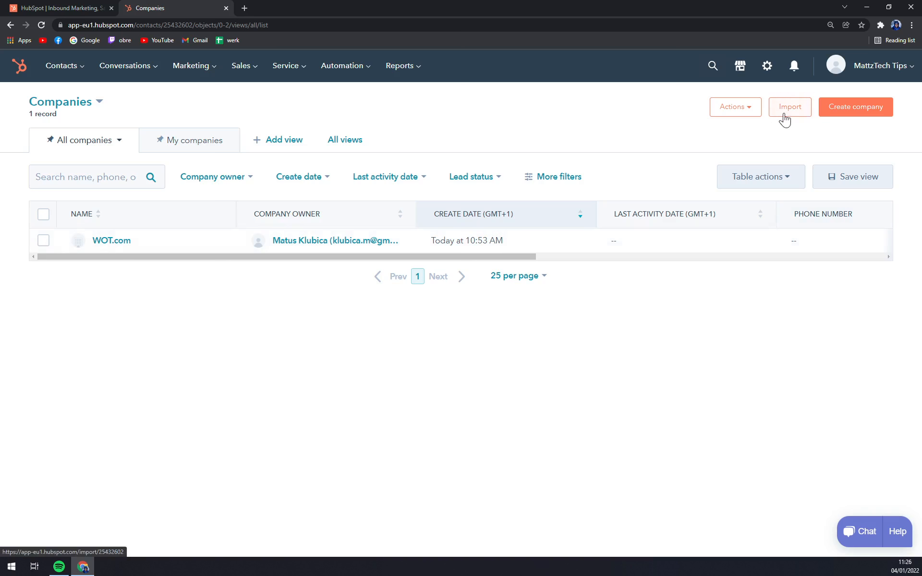
left_click(860, 114)
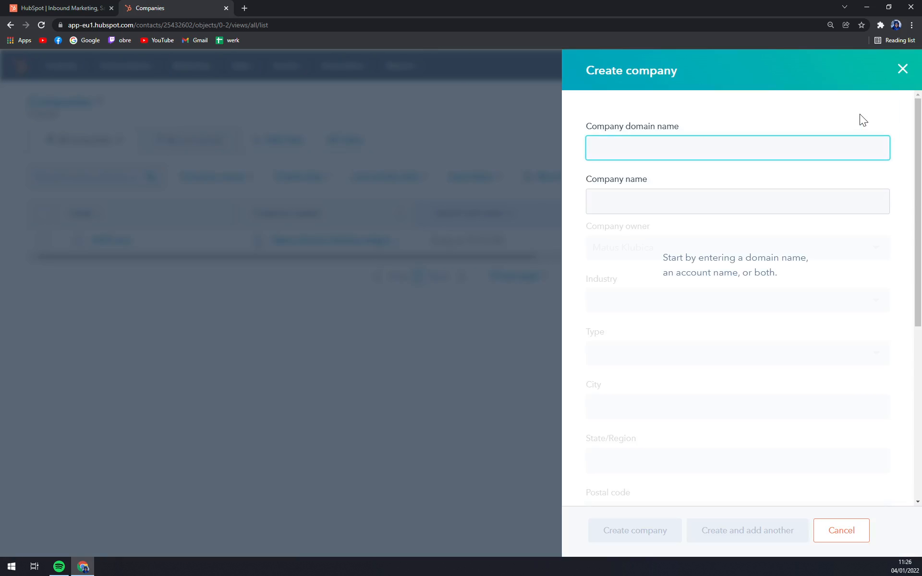
type("TechTips")
key("Tab")
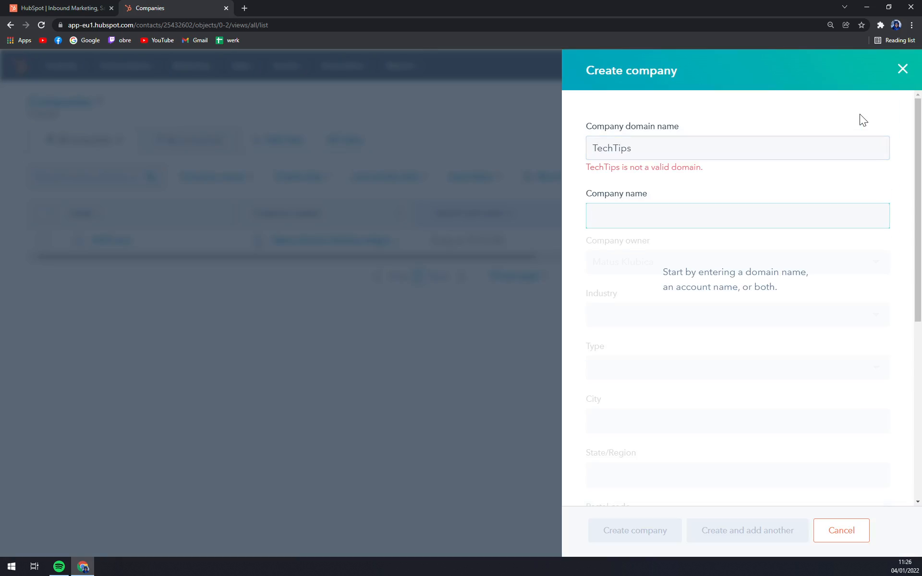
key("shift+Tab")
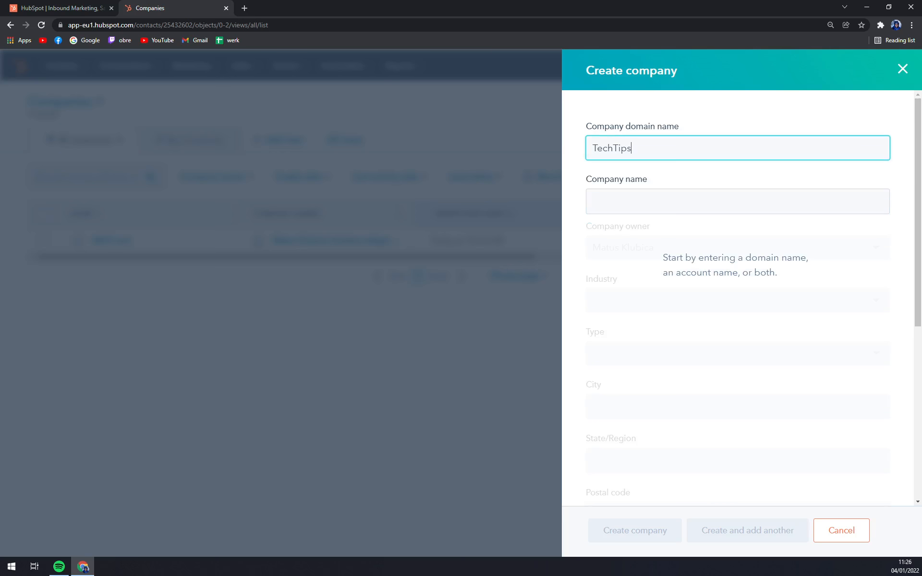
type(".com")
key("Tab")
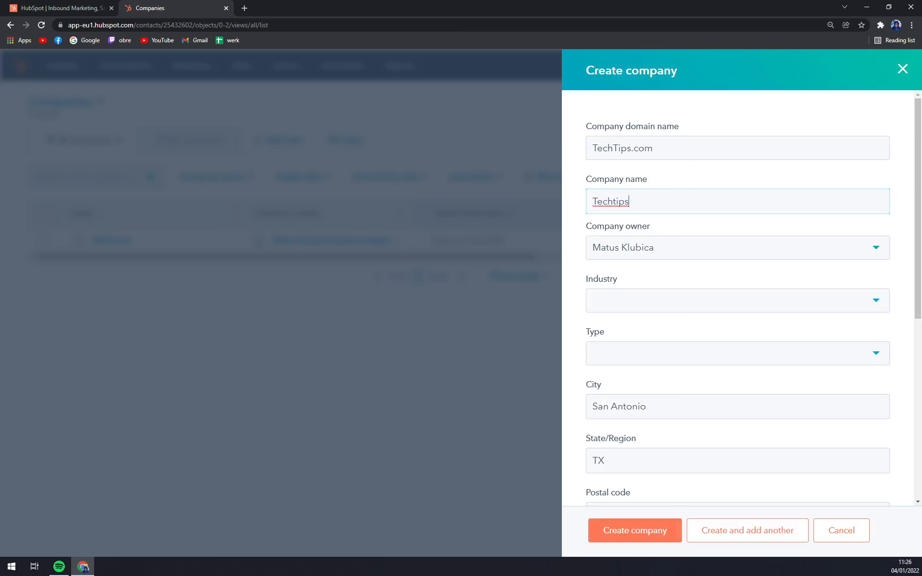
left_click(632, 149)
type("1")
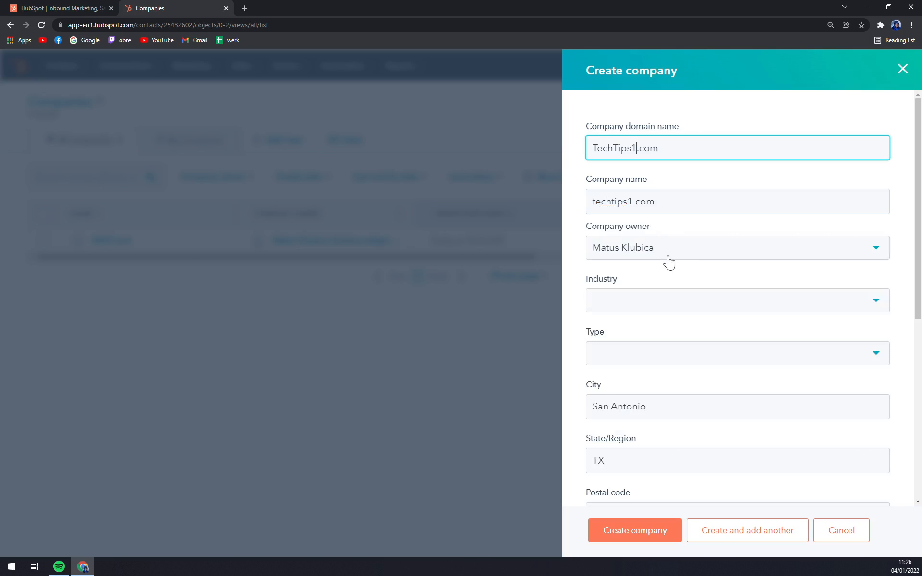
- Set the new company's industry to Building Materials and its type to Prospect
left_click(638, 248)
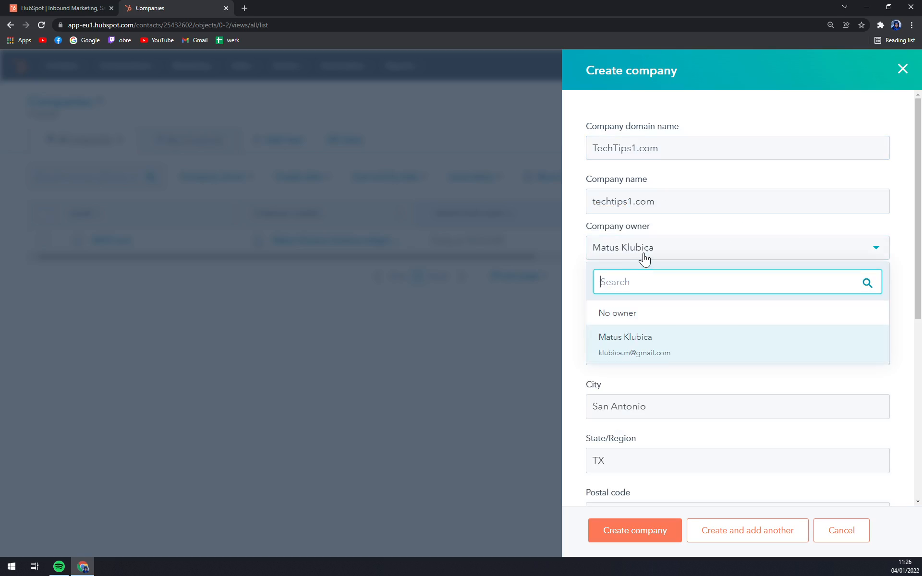
left_click(644, 260)
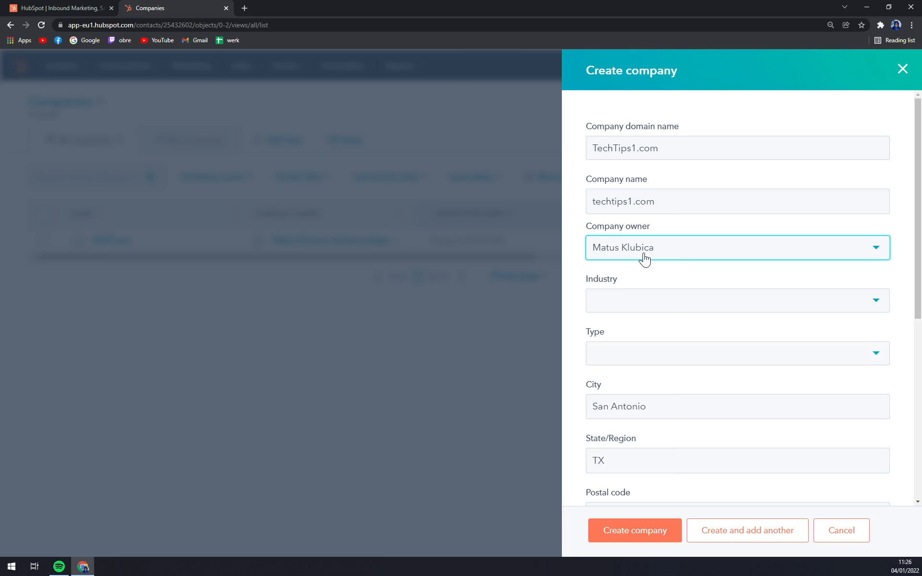
left_click(636, 301)
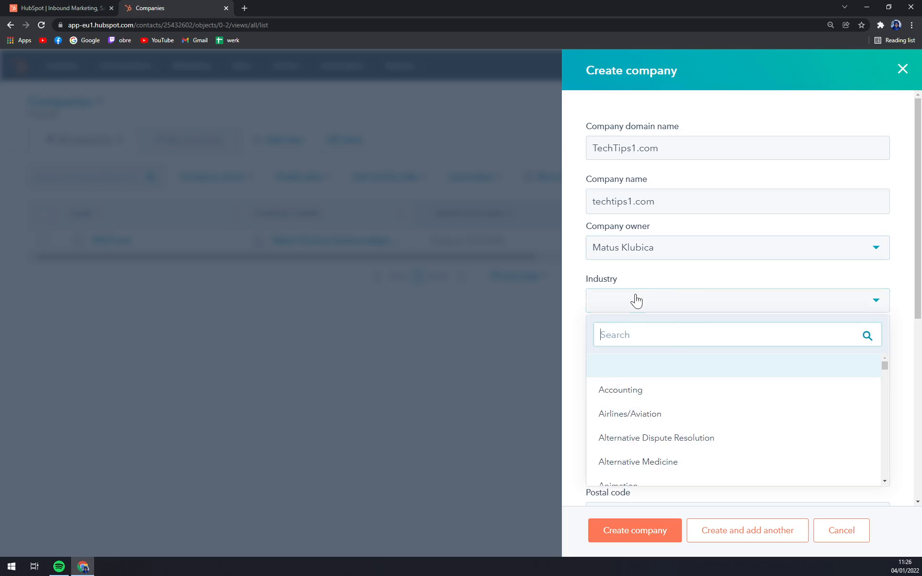
scroll(664, 438, "down", 5)
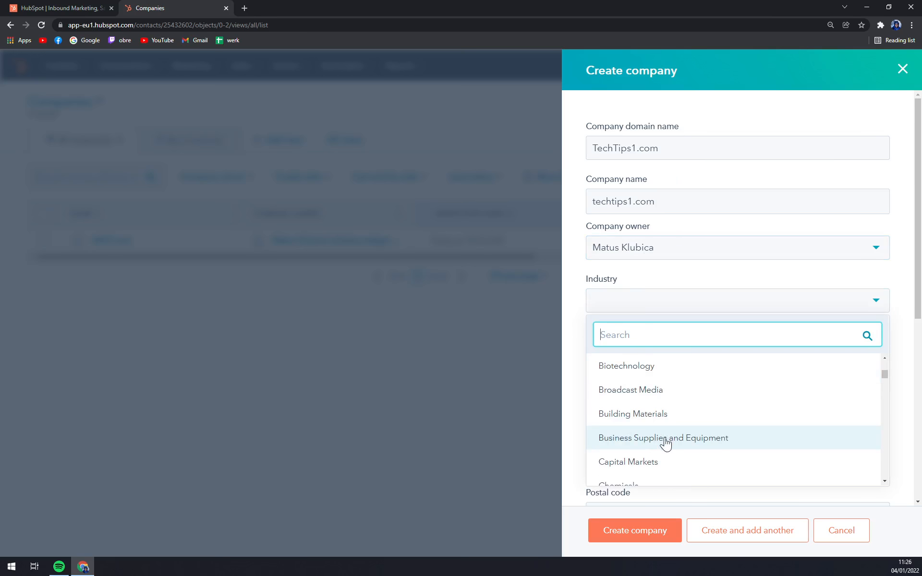
left_click(646, 417)
left_click(619, 362)
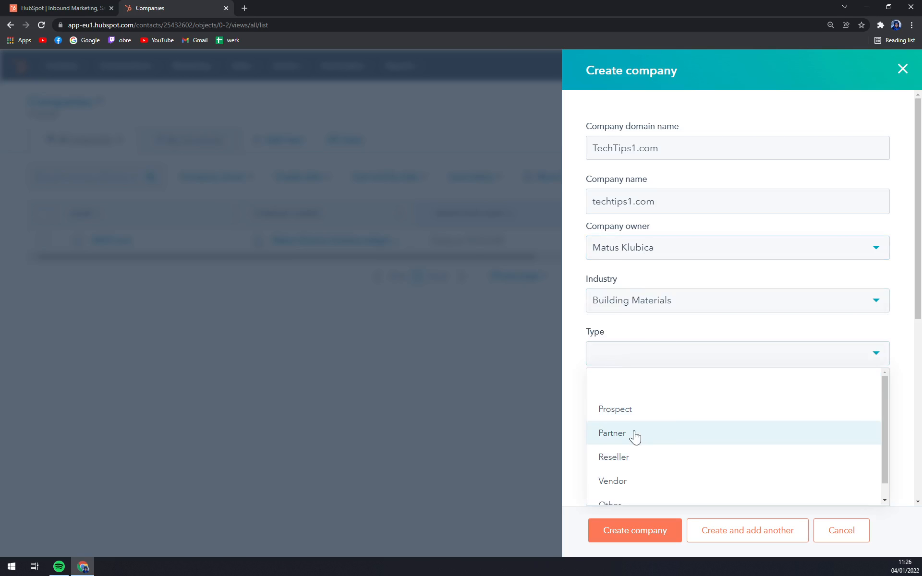
left_click(629, 400)
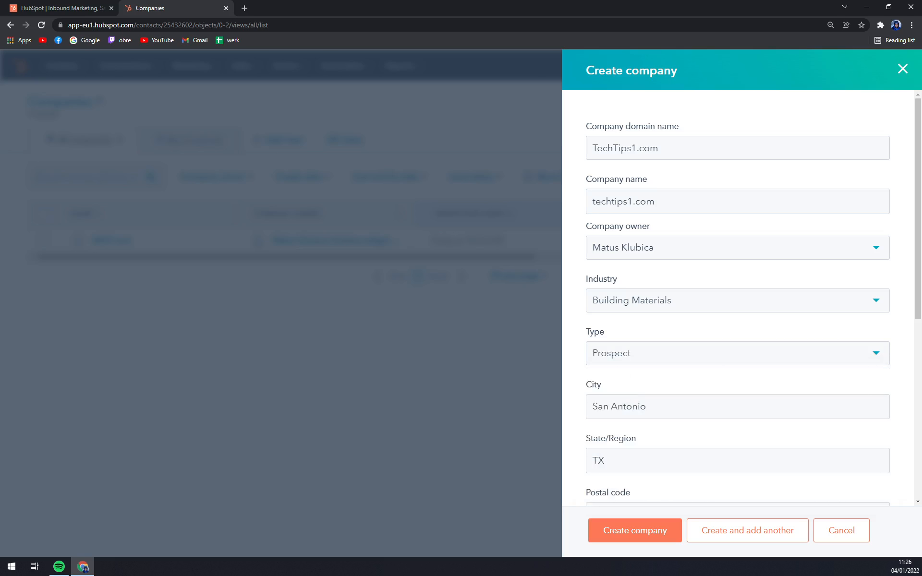
- Review the remaining prefilled company details and create the company record
scroll(674, 417, "down", 3)
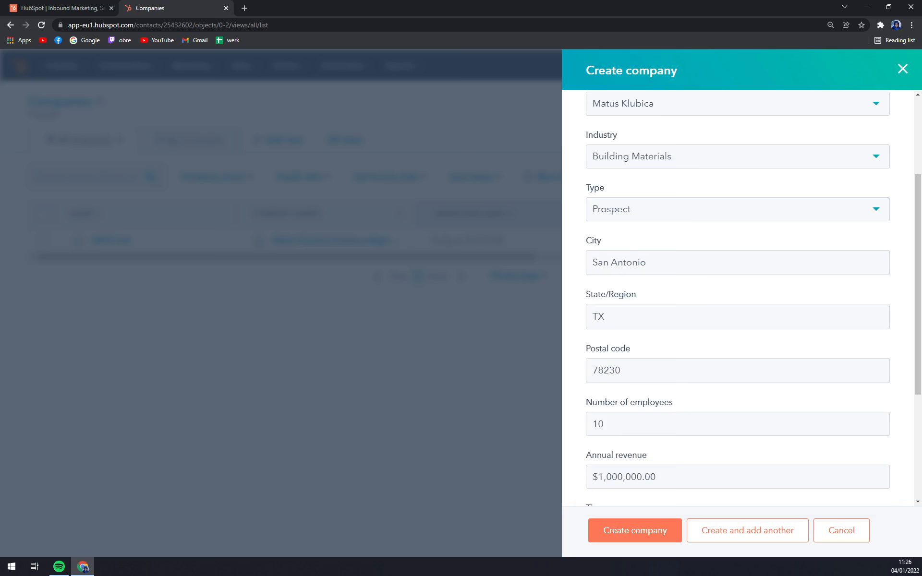
scroll(625, 384, "down", 2)
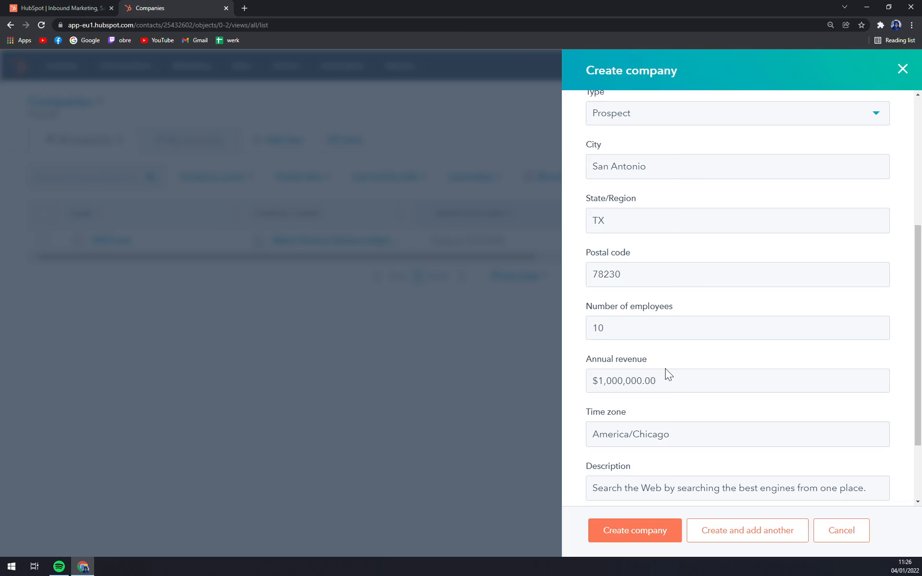
scroll(664, 368, "down", 2)
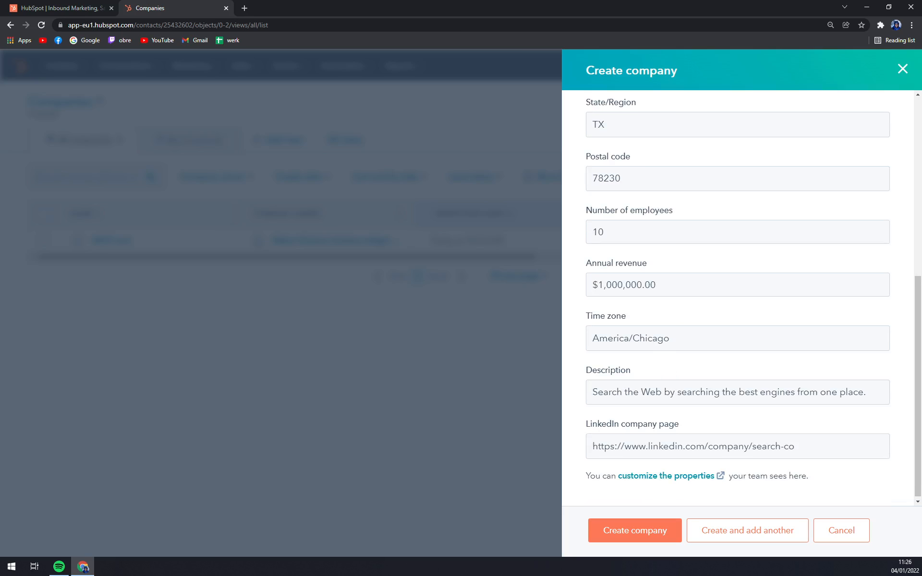
scroll(662, 352, "down", 1)
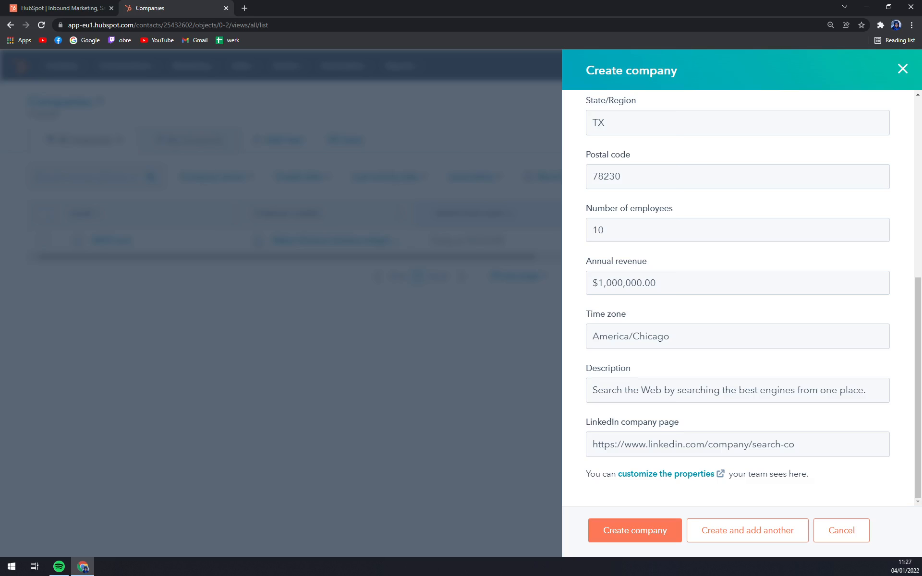
left_click(642, 535)
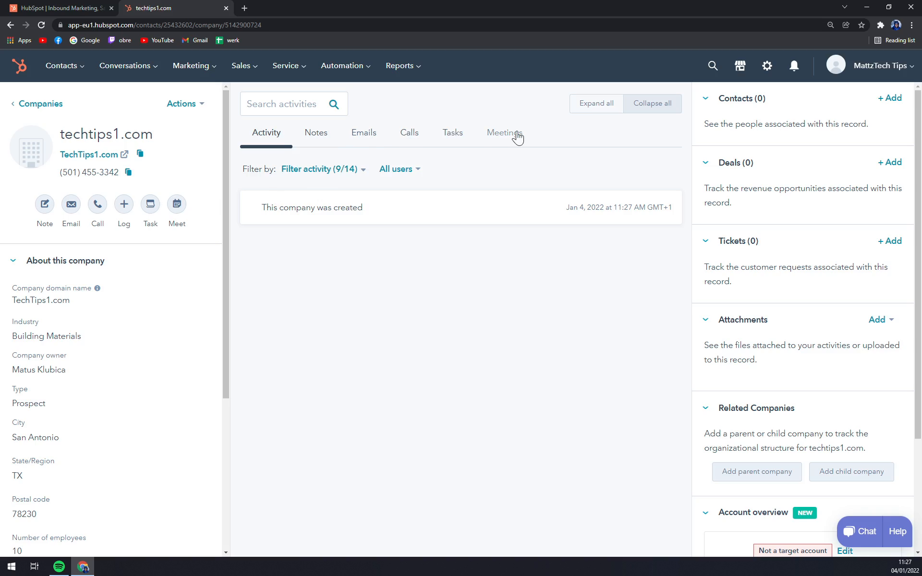
- Examine the options for associating an existing or a new contact with the company, and close them without adding one
left_click(891, 98)
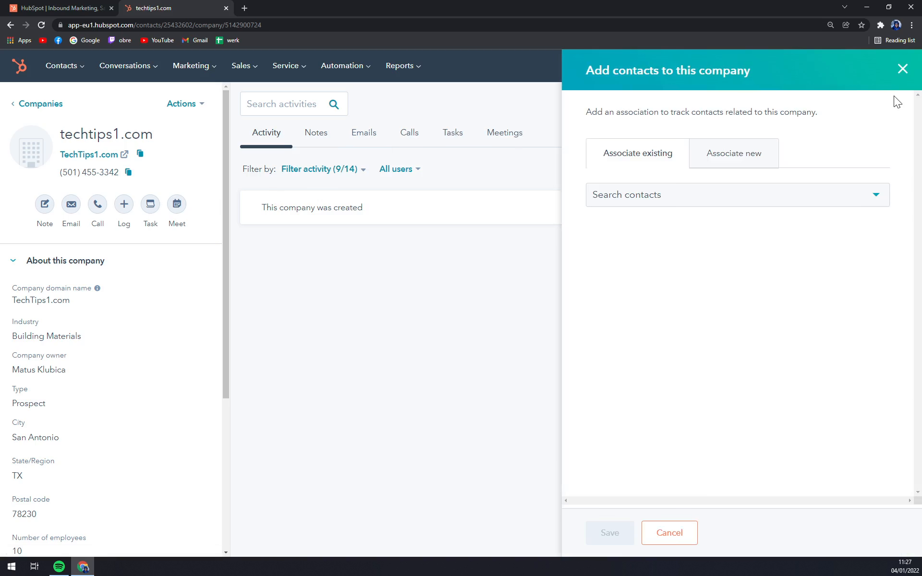
left_click(675, 206)
left_click(732, 166)
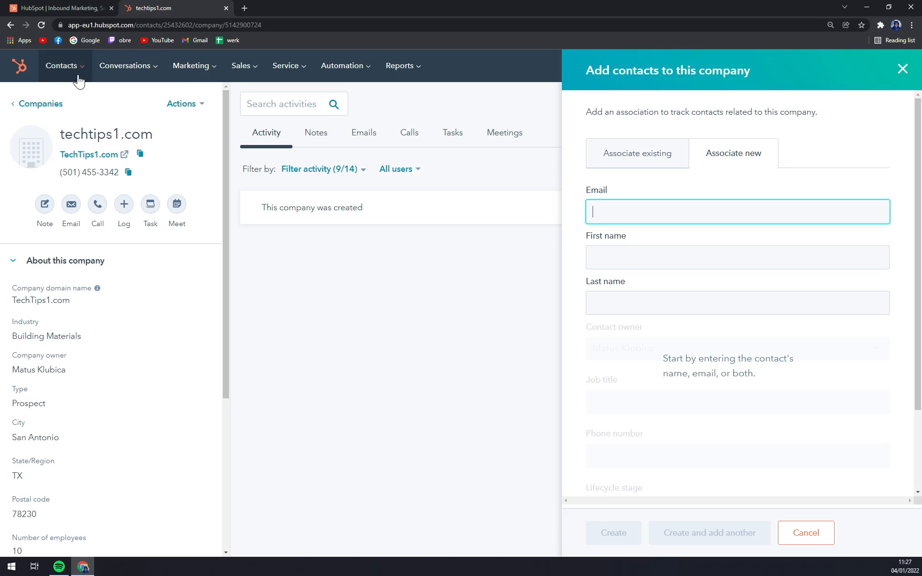
left_click(65, 67)
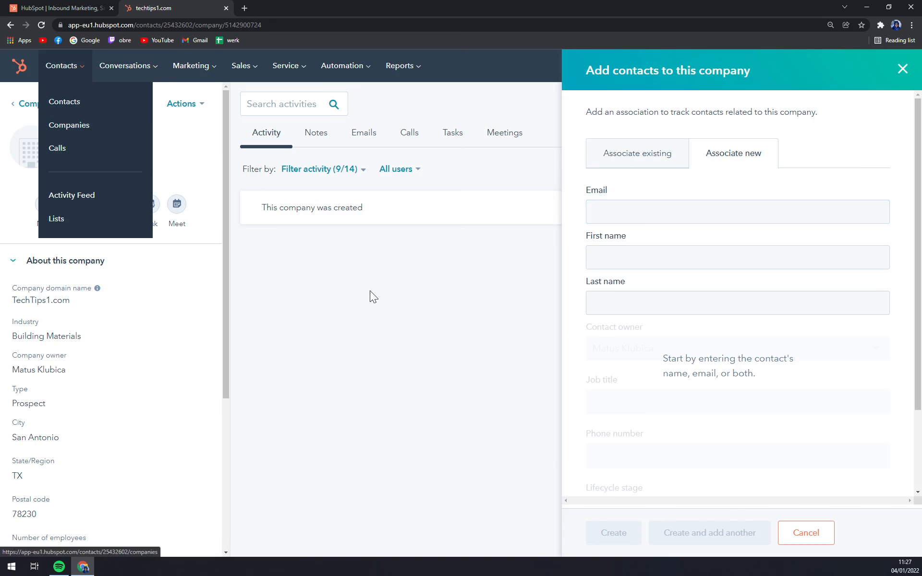
left_click(674, 167)
left_click(651, 193)
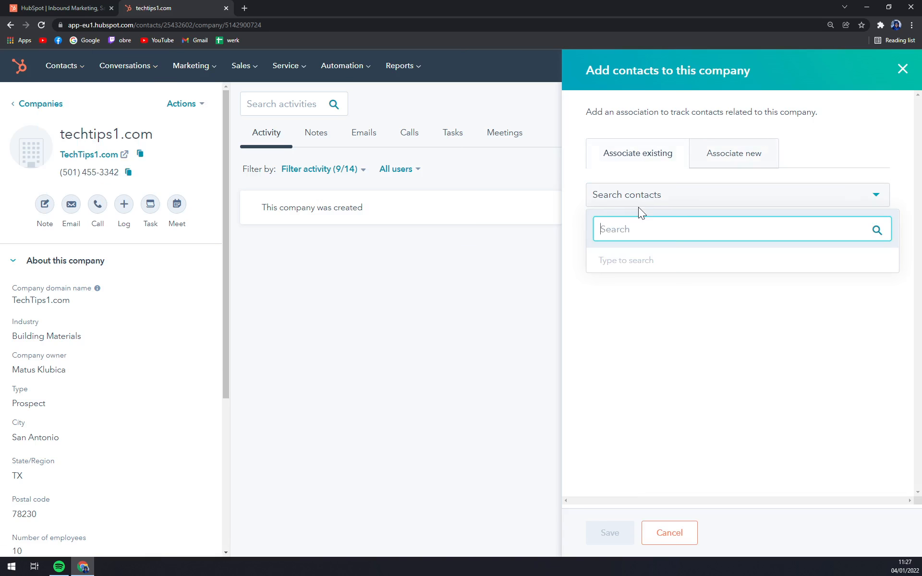
left_click(902, 69)
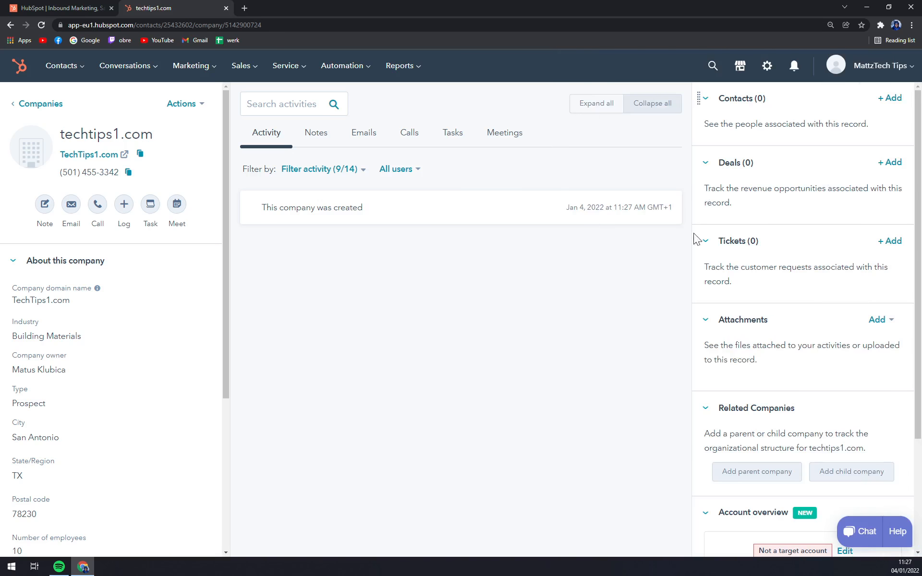
- Set the company owner to No owner in the techtips1.com record and save the change
scroll(186, 336, "down", 5)
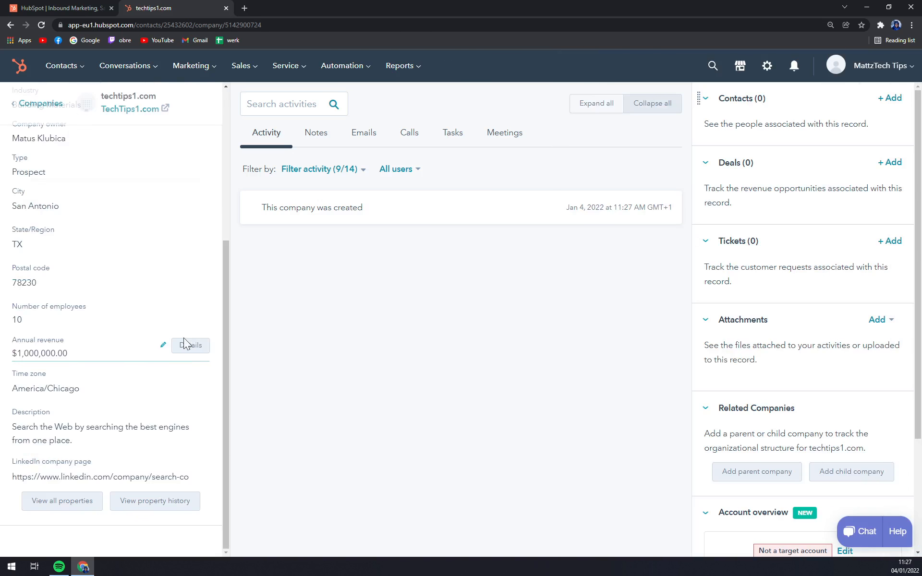
scroll(50, 329, "up", 4)
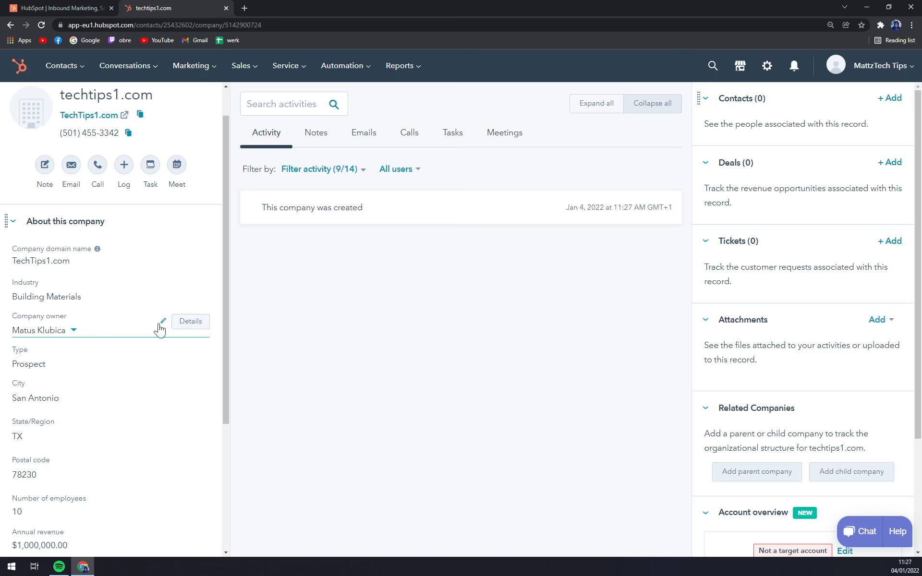
left_click(73, 333)
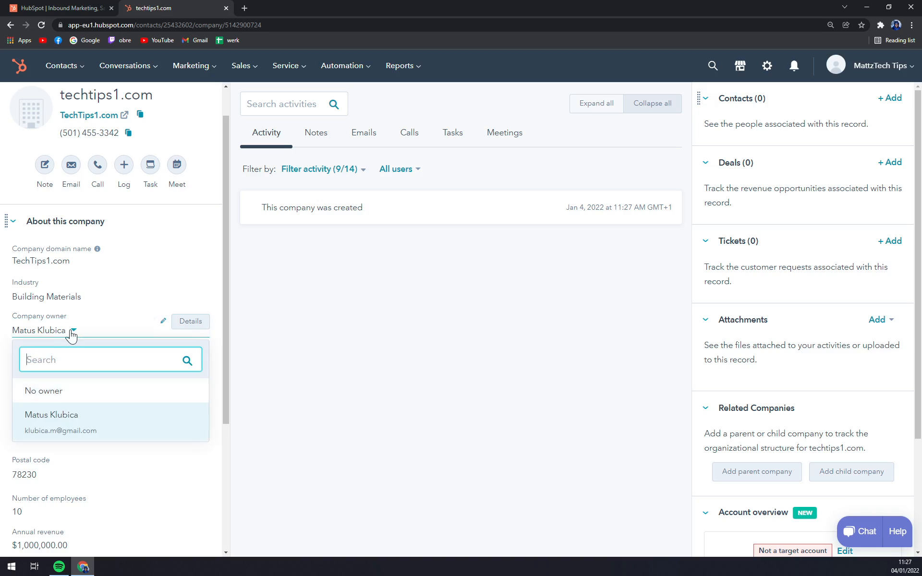
left_click(60, 389)
left_click(55, 537)
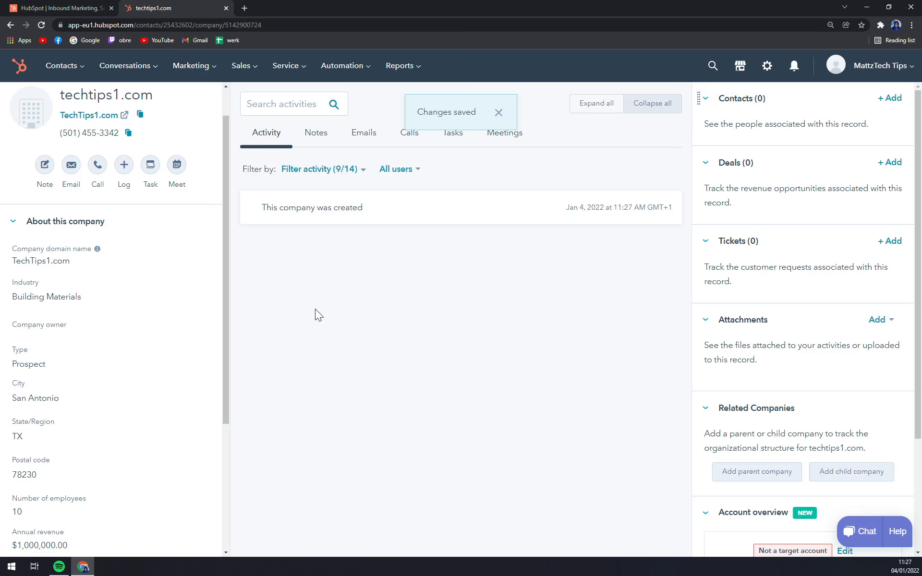
- Add a note reading "ssadsadasdsa" to the techtips1.com company record and save it
left_click(313, 134)
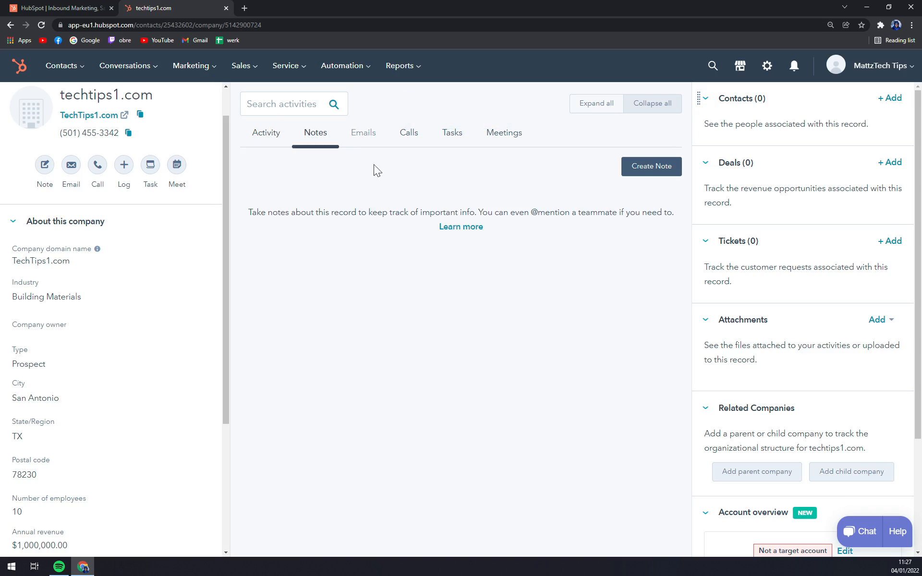
left_click(627, 169)
type("ss")
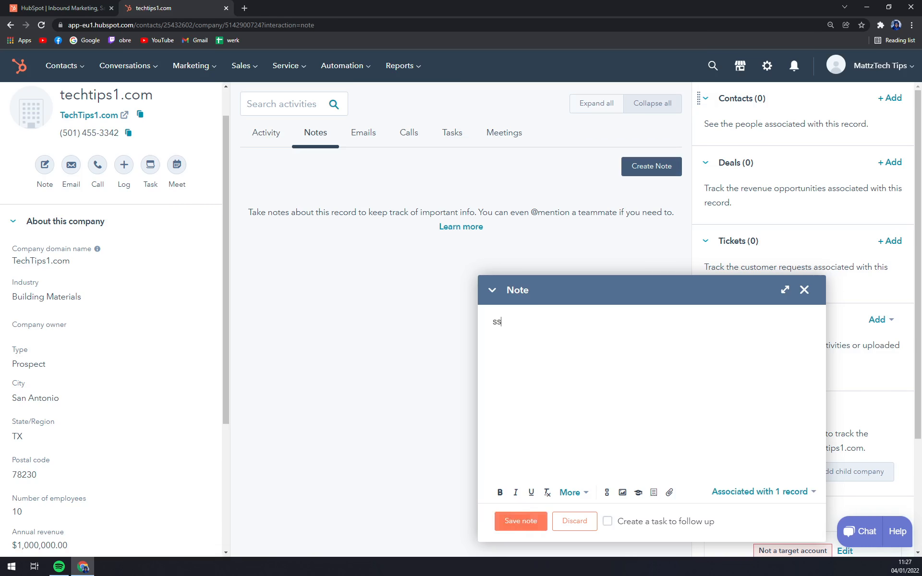
type("adsadasdsadas")
left_click(533, 529)
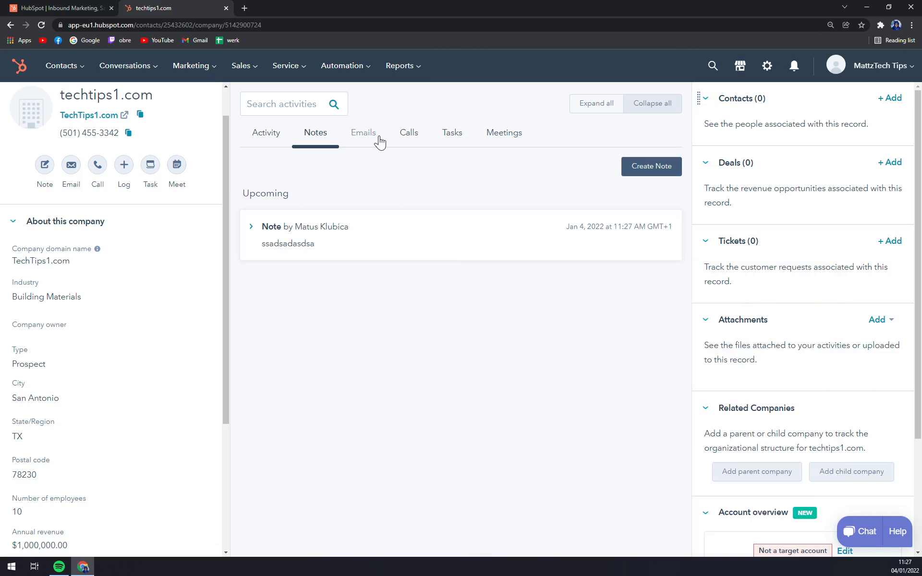
- Turn threading of email replies on and back off for the company's emails, dismissing the notices
left_click(364, 134)
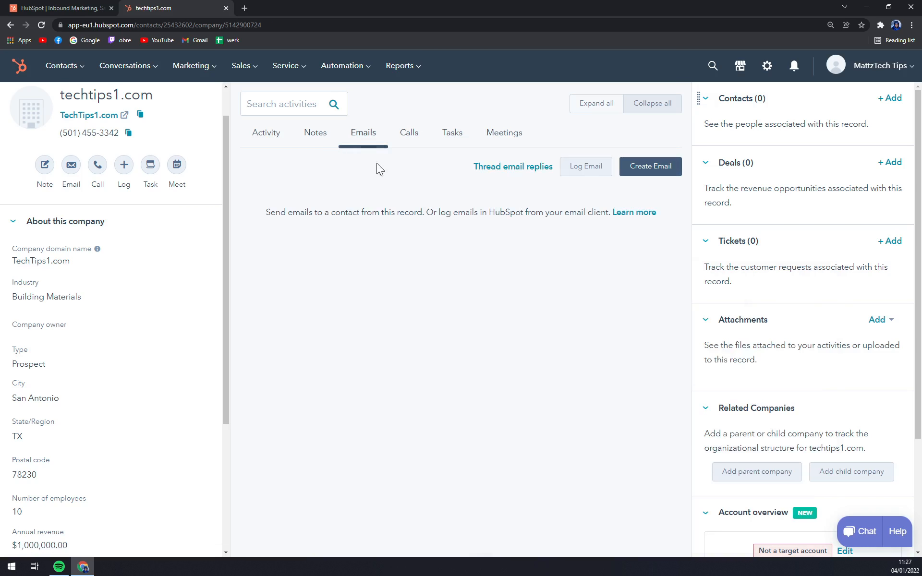
left_click(485, 168)
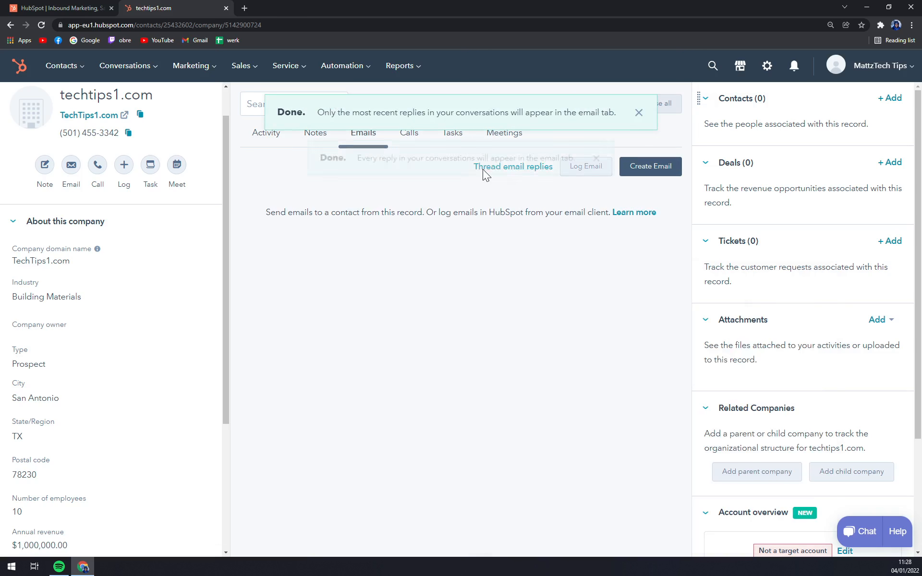
left_click(486, 168)
left_click(603, 158)
left_click(640, 114)
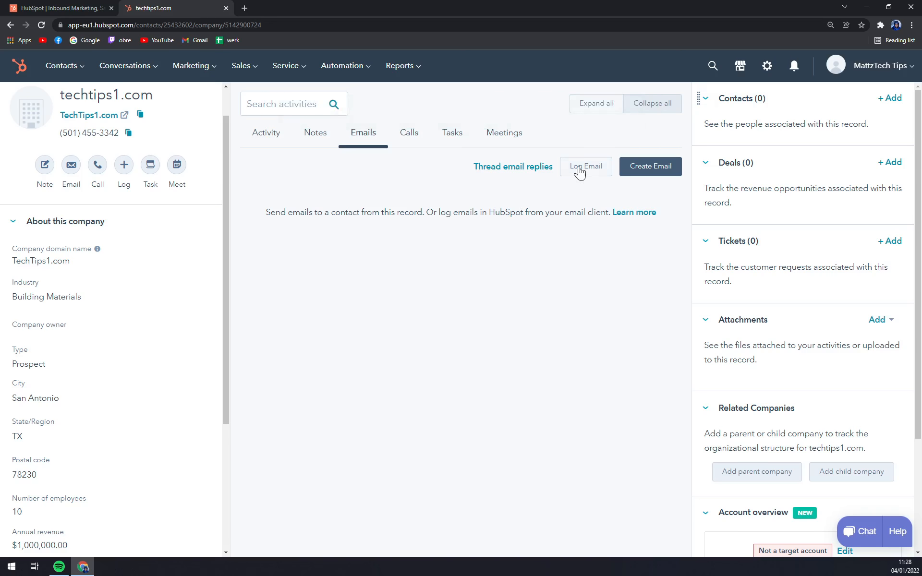
- Draft an email from the company record to an existing contact with the body "cccc", and close it without sending
left_click(657, 172)
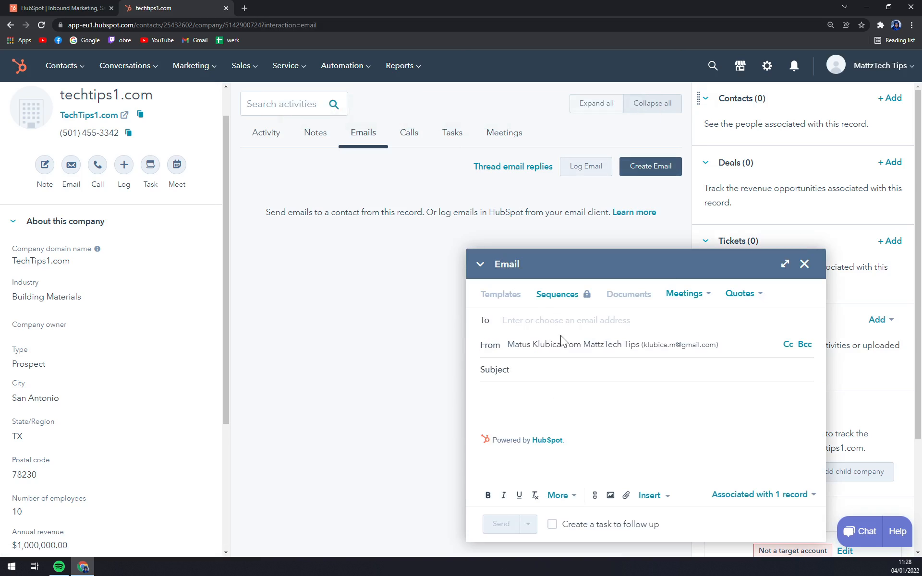
left_click(527, 328)
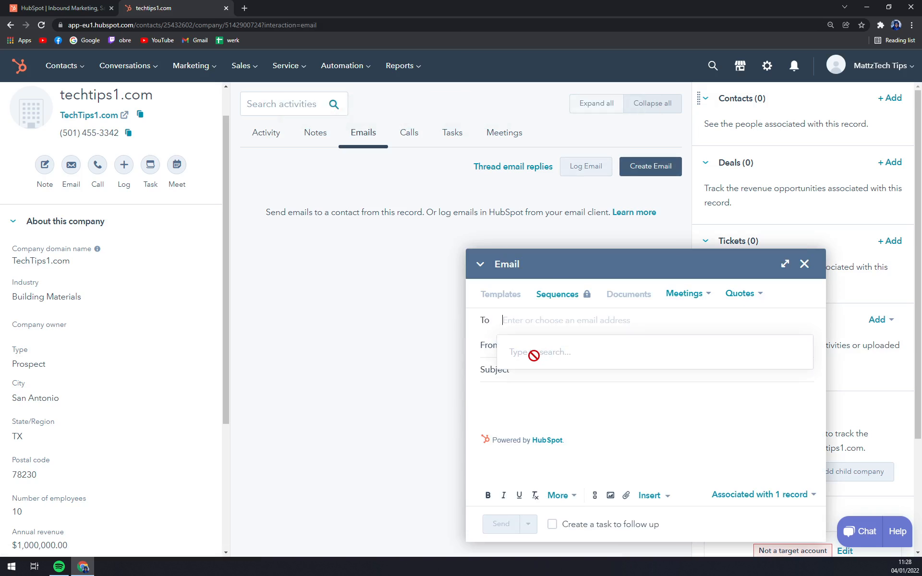
type("rofe")
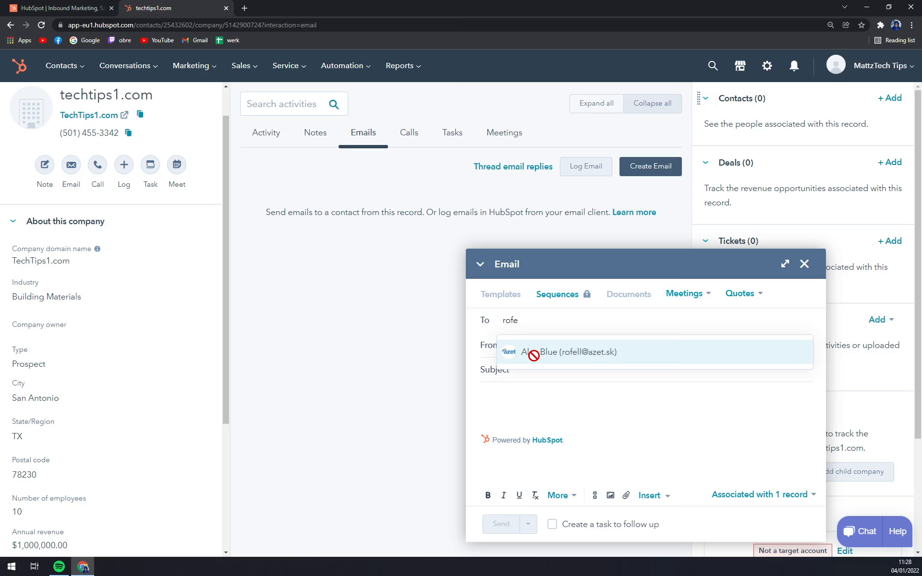
left_click(616, 352)
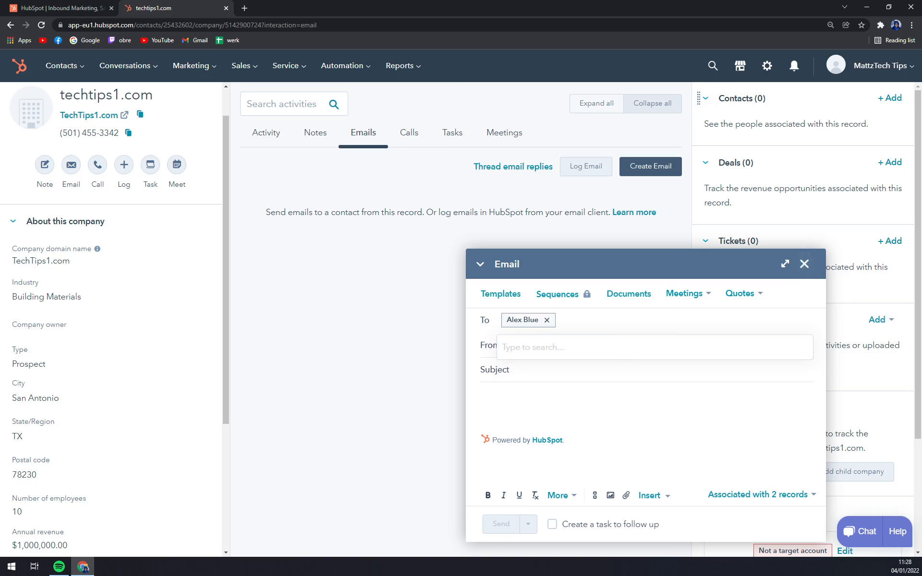
left_click(481, 396)
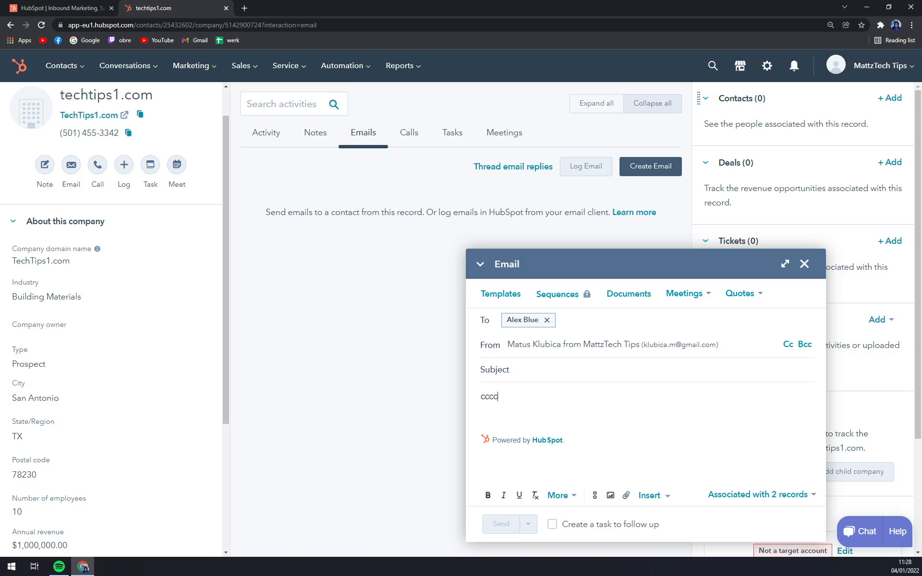
key("ctrl+a")
left_click(805, 264)
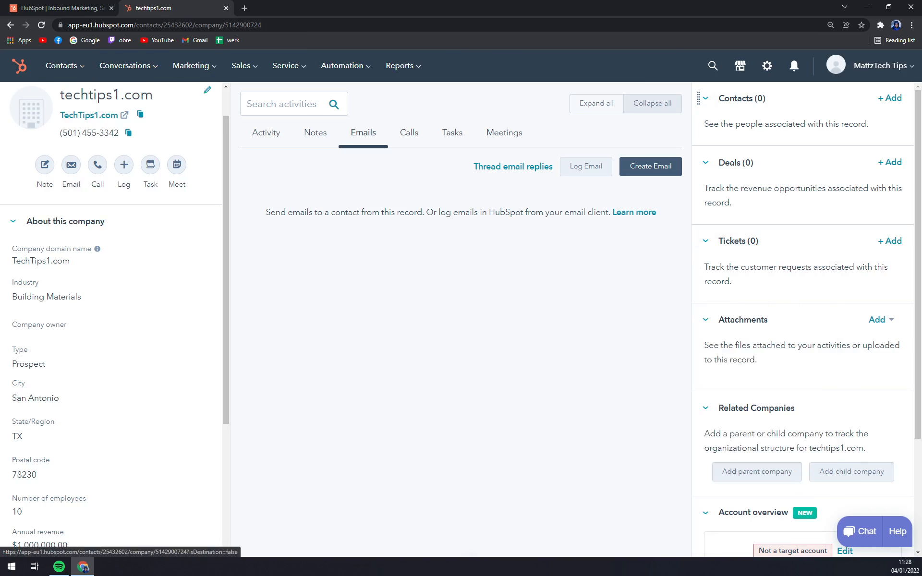
- Return to the list of all companies and sort it by company owner
mouse_move(77, 77)
left_click(89, 124)
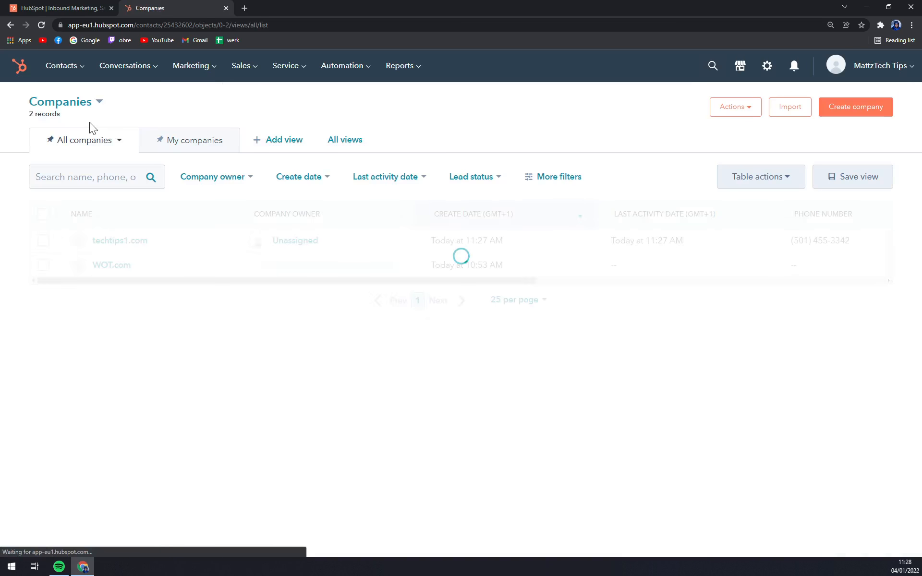
mouse_move(123, 243)
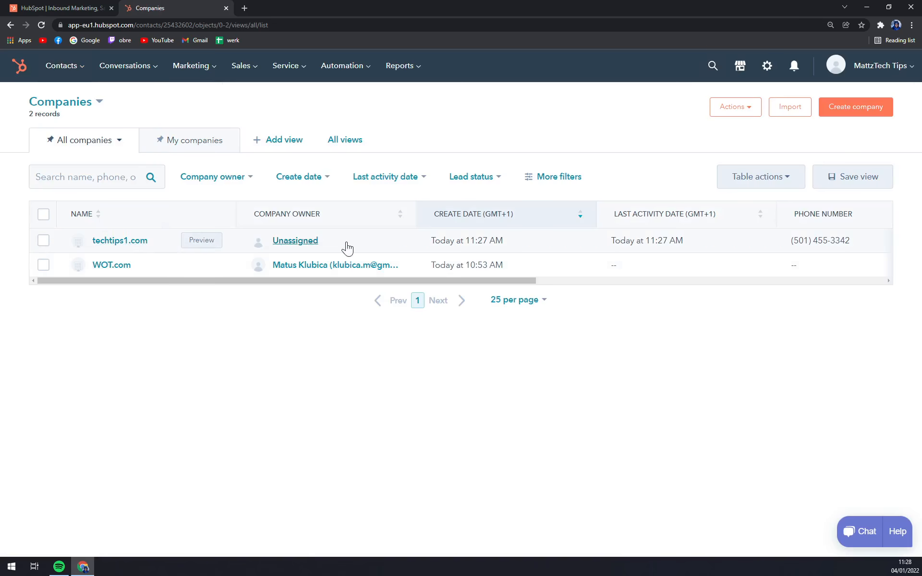
left_click(368, 224)
- Assign the unassigned techtips1.com company to the same owner as WOT.com
left_click(310, 267)
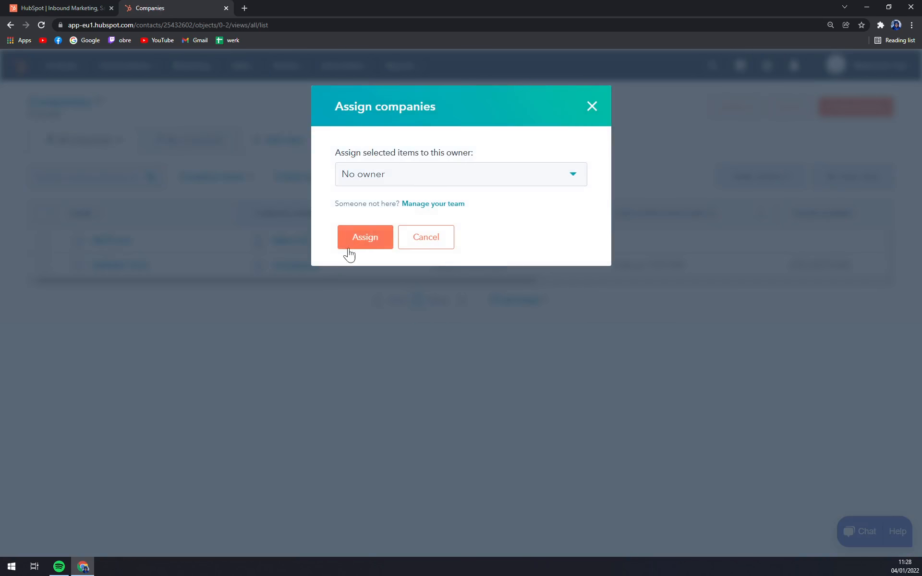
left_click(380, 178)
left_click(377, 228)
left_click(365, 237)
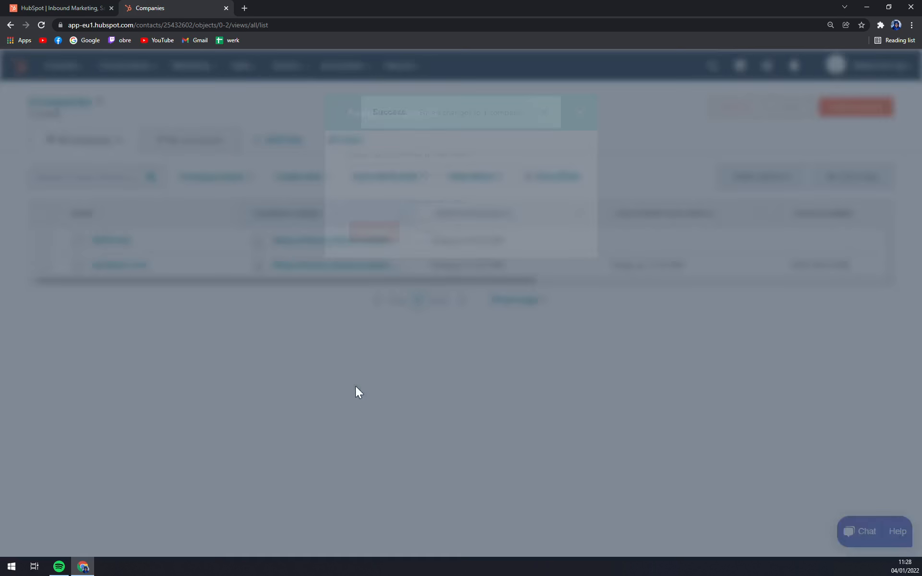